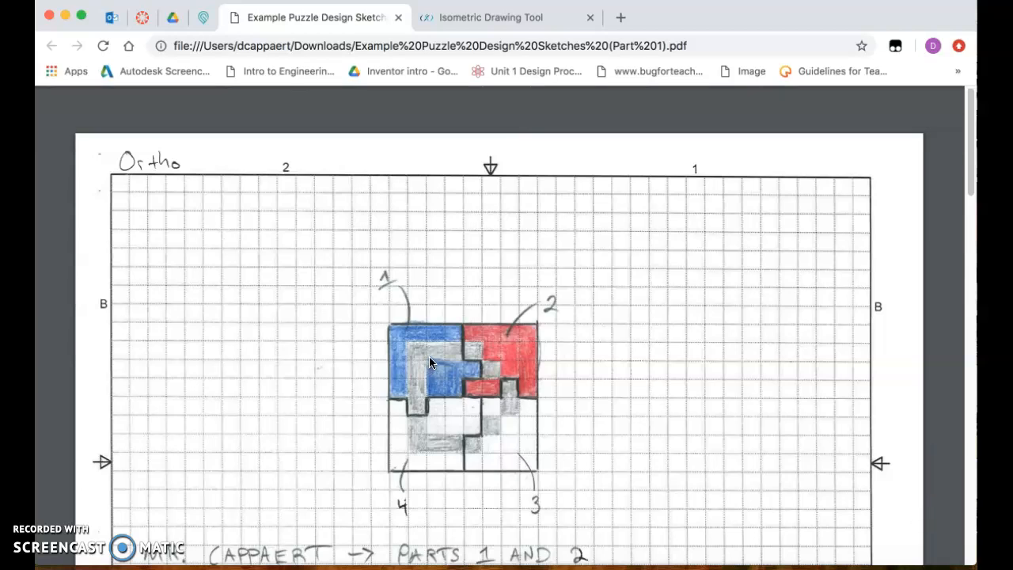
# Switch to the Isometric Drawing Tool page and erase every cube of the existing blue and black model
pyautogui.click(510, 19)
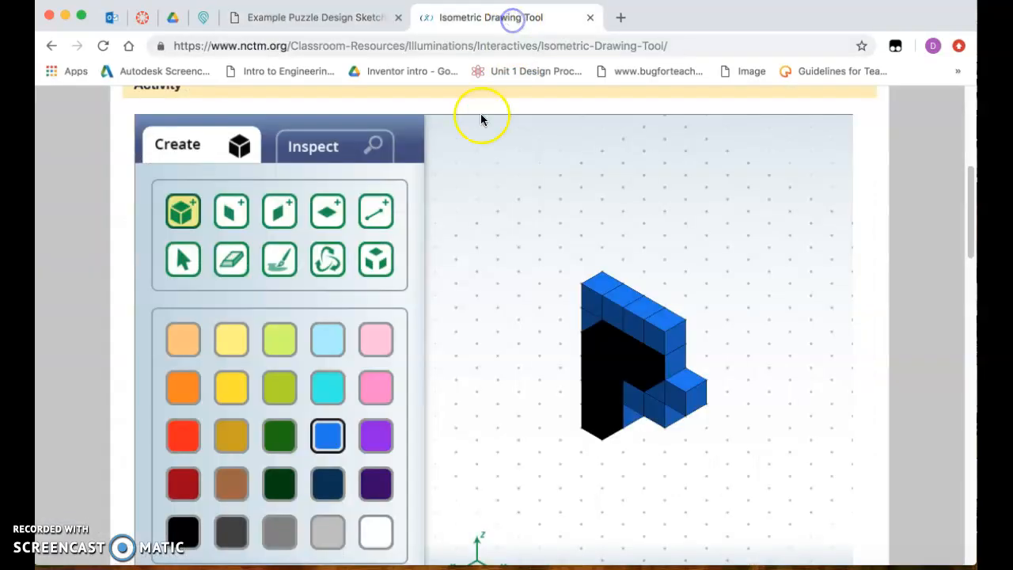
pyautogui.click(227, 263)
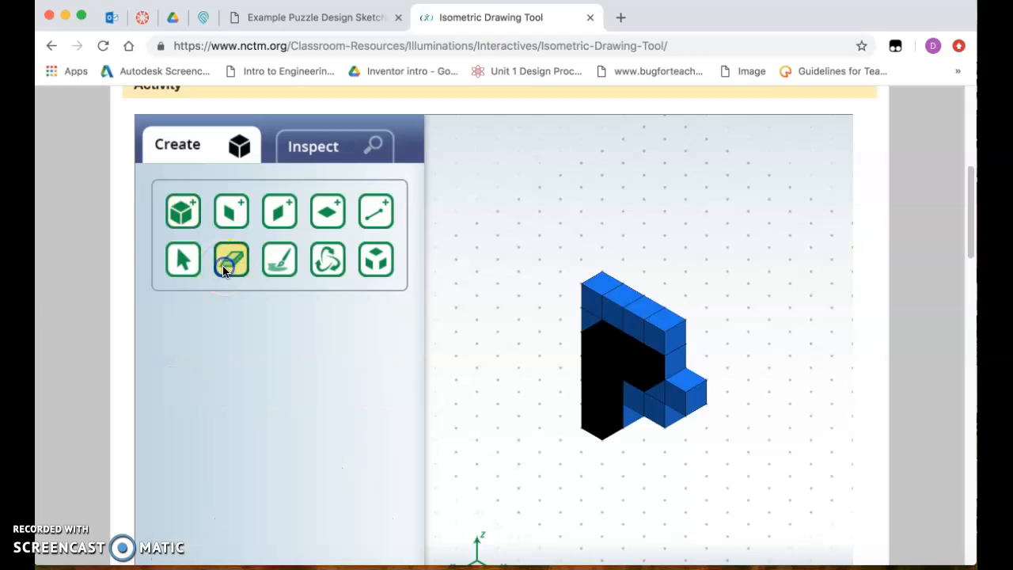
pyautogui.click(598, 303)
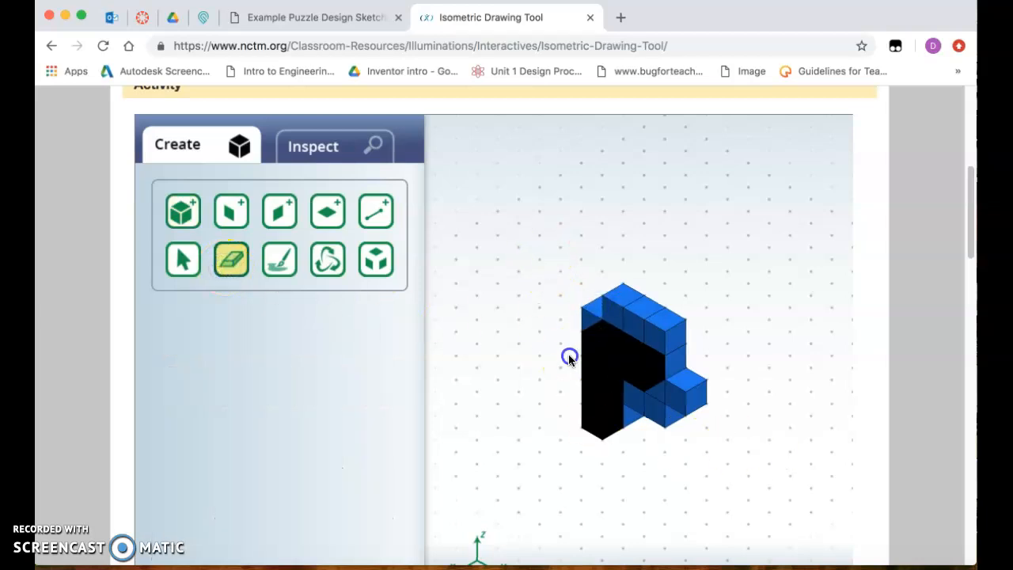
pyautogui.click(612, 339)
pyautogui.click(630, 326)
pyautogui.click(611, 322)
pyautogui.click(604, 325)
pyautogui.click(615, 332)
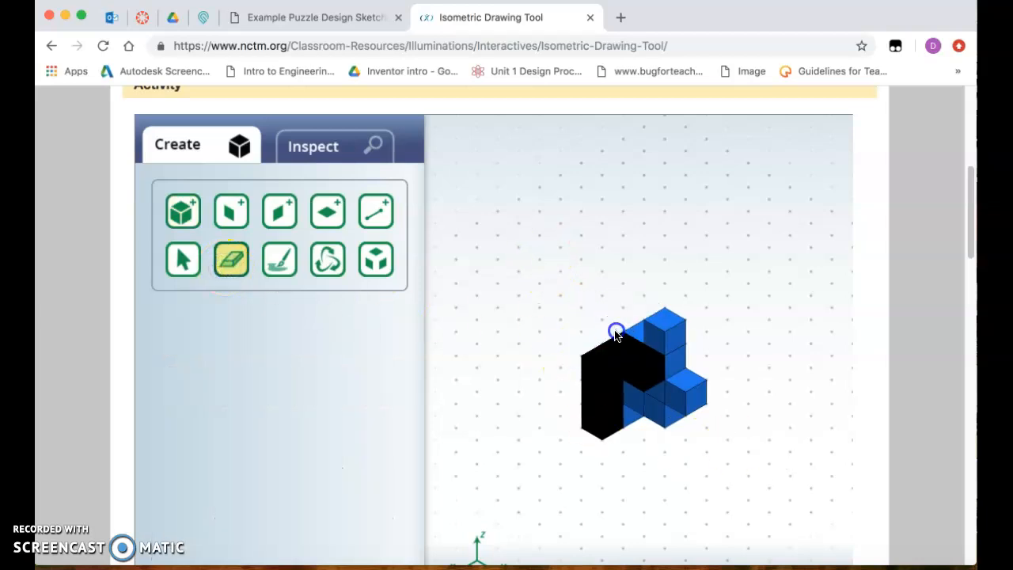
pyautogui.click(605, 373)
pyautogui.click(601, 408)
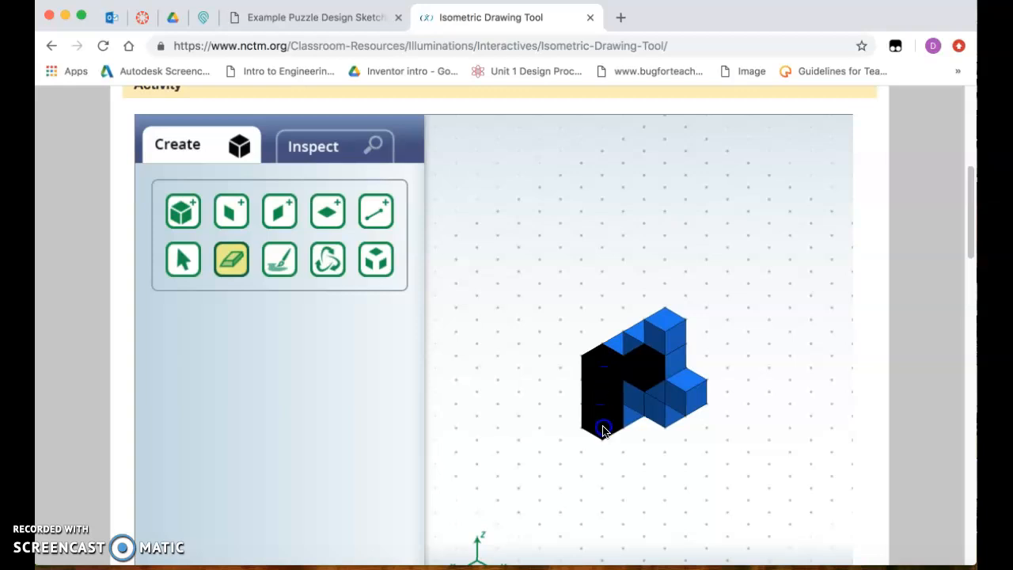
pyautogui.click(634, 368)
pyautogui.click(652, 345)
pyautogui.click(663, 370)
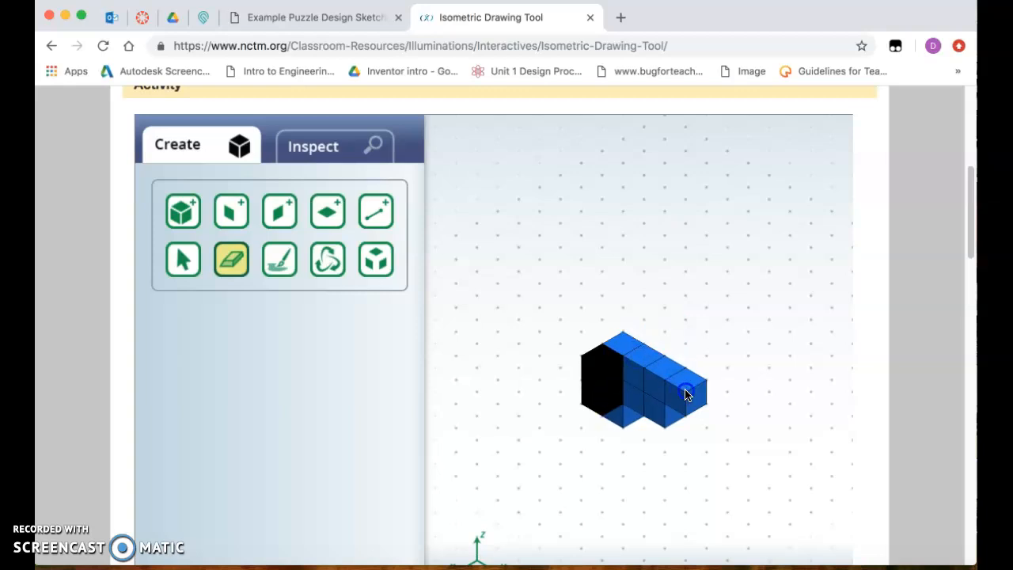
pyautogui.click(686, 395)
pyautogui.click(667, 385)
pyautogui.click(645, 368)
pyautogui.click(616, 369)
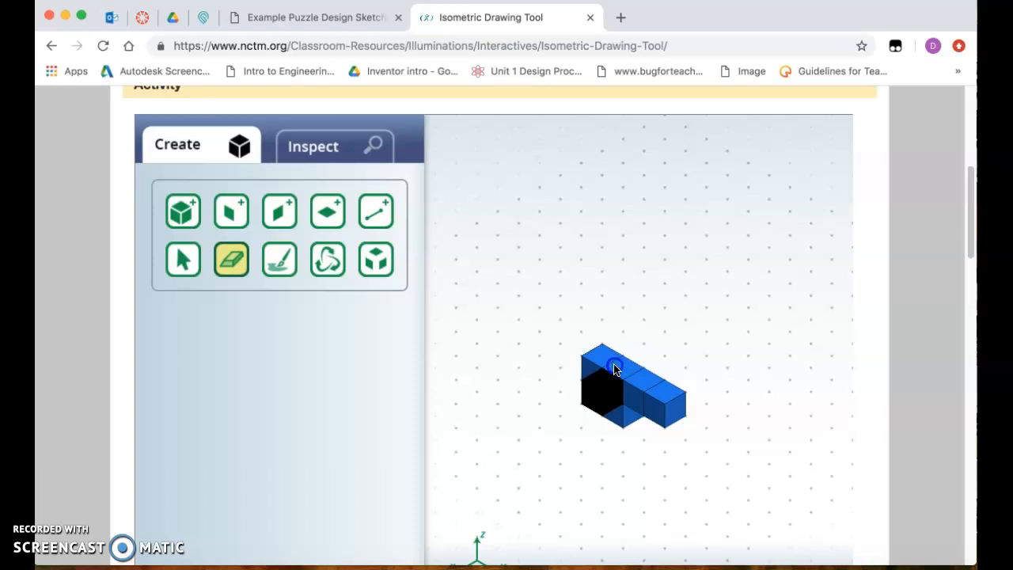
pyautogui.click(617, 404)
pyautogui.click(599, 367)
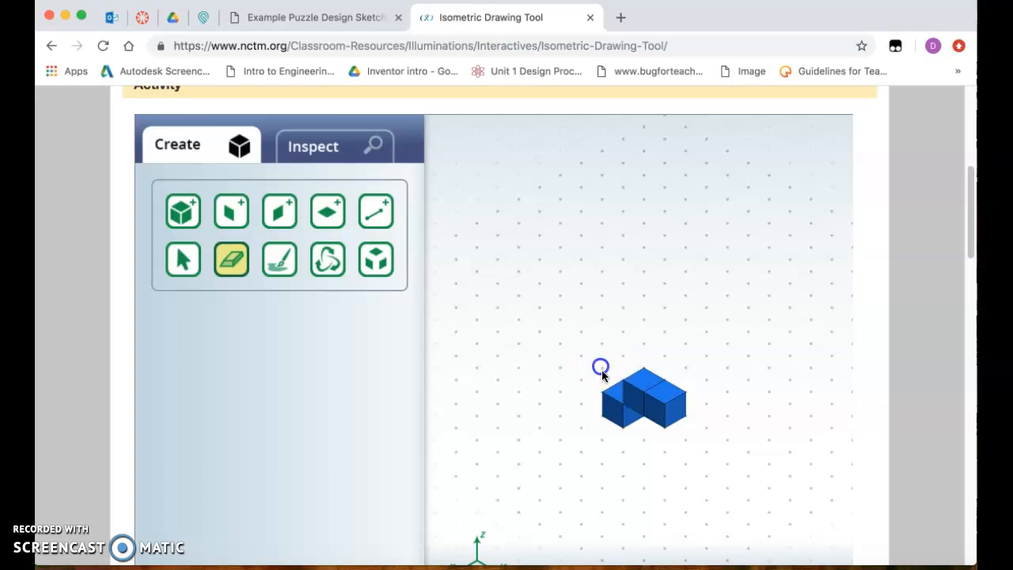
pyautogui.click(613, 396)
pyautogui.click(631, 384)
pyautogui.click(670, 389)
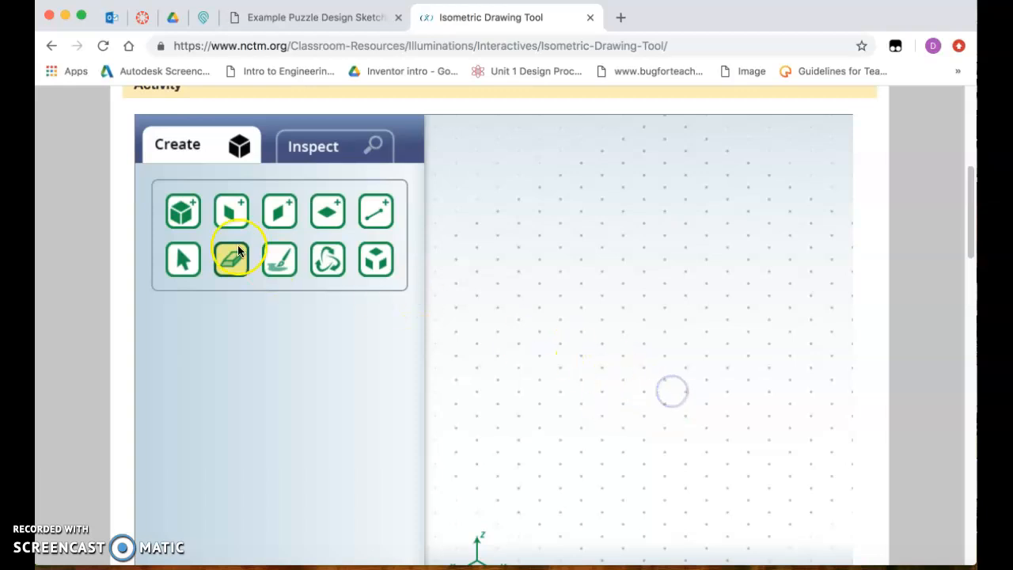
# Build a straight row of three blue cubes and erase the extra cube beneath its front end
pyautogui.click(193, 208)
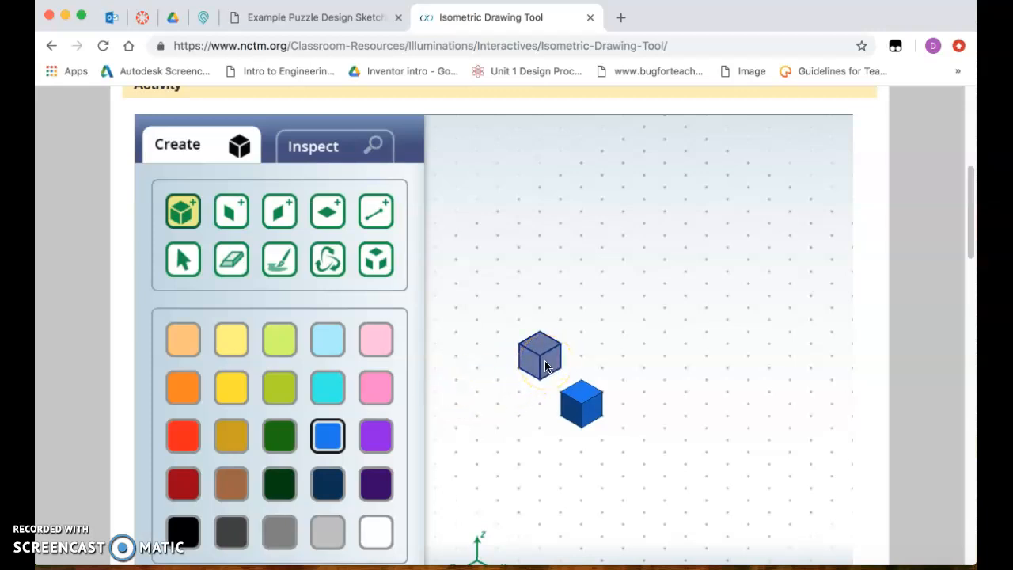
pyautogui.click(546, 364)
pyautogui.click(579, 370)
pyautogui.click(285, 322)
pyautogui.click(235, 266)
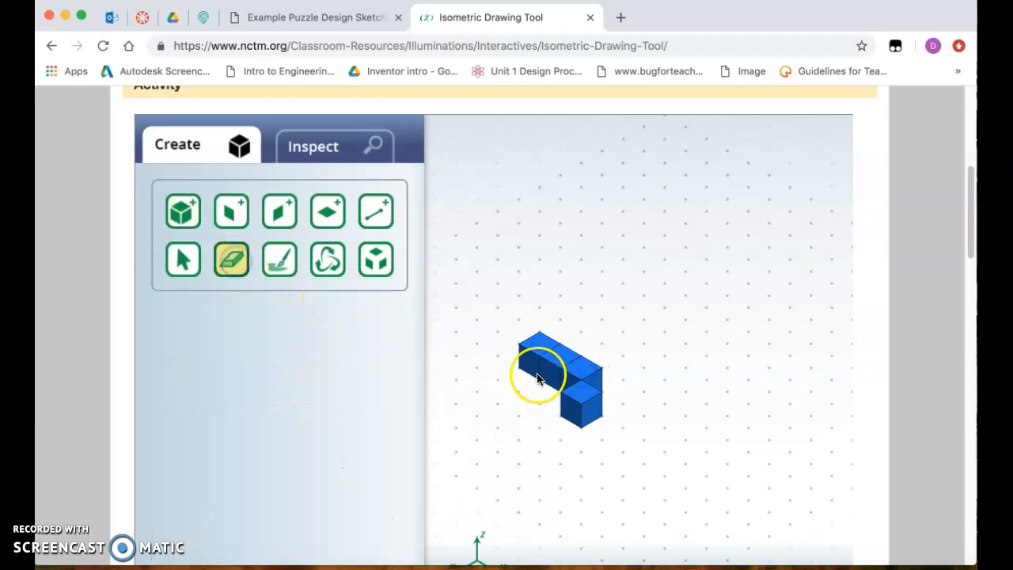
pyautogui.click(579, 402)
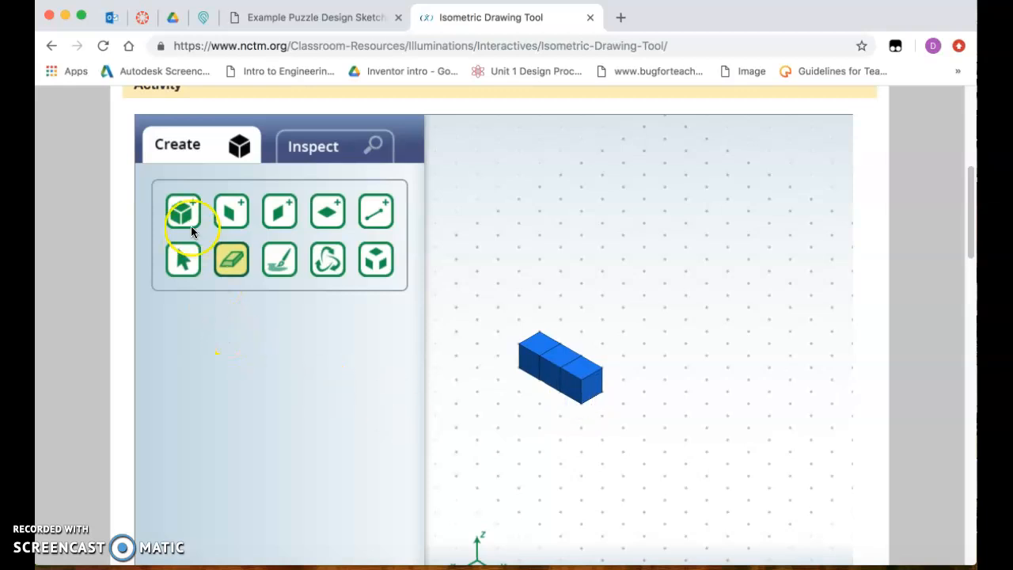
pyautogui.click(183, 214)
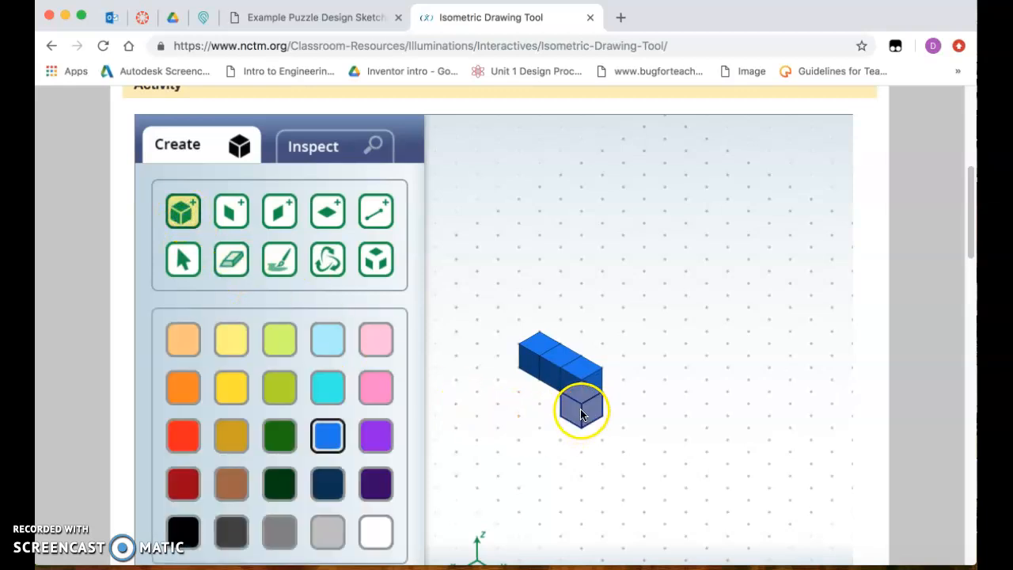
# Rotate the three-cube row upright, attach a blue cube to its middle cube's side face, and rotate the shape back with that cube underneath
pyautogui.click(327, 260)
pyautogui.moveTo(649, 450); pyautogui.dragTo(662, 242)
pyautogui.moveTo(722, 301); pyautogui.dragTo(649, 375)
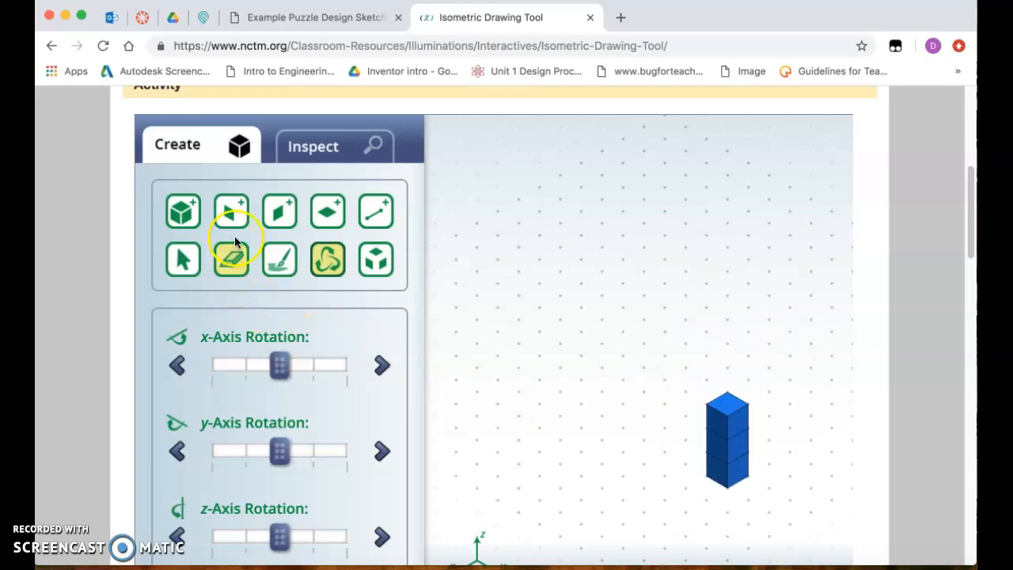
pyautogui.click(183, 212)
pyautogui.click(718, 448)
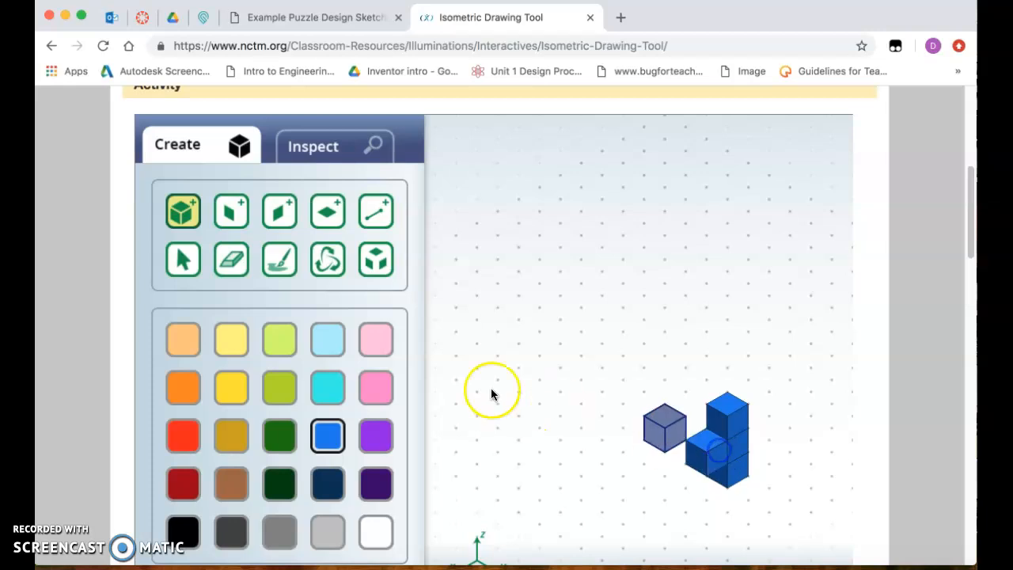
pyautogui.click(322, 261)
pyautogui.moveTo(654, 287); pyautogui.dragTo(672, 457)
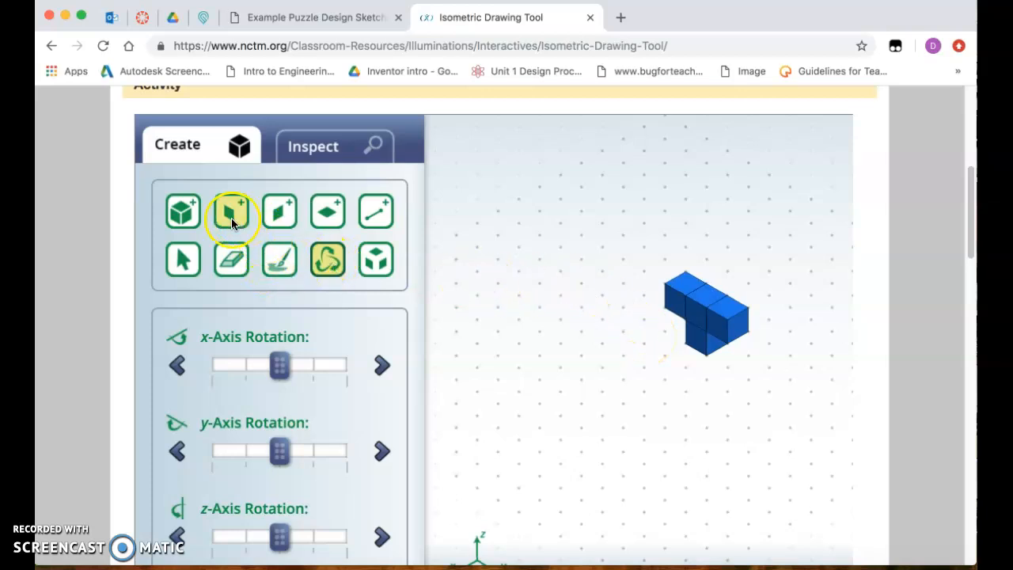
# Extend the blue row to four cubes and add a second layer of five cubes on top, overhanging by one
pyautogui.click(183, 212)
pyautogui.click(768, 329)
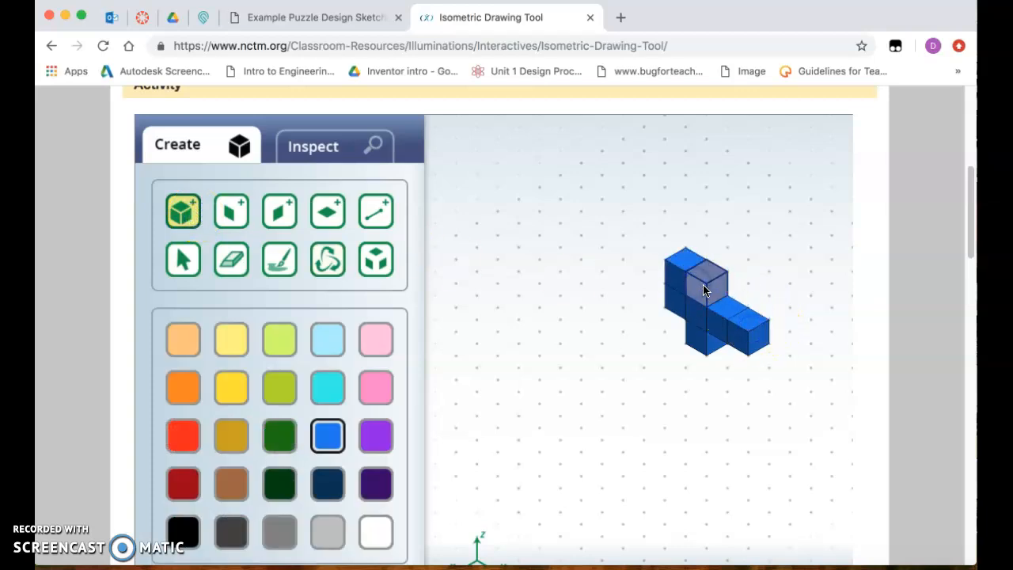
pyautogui.click(716, 296)
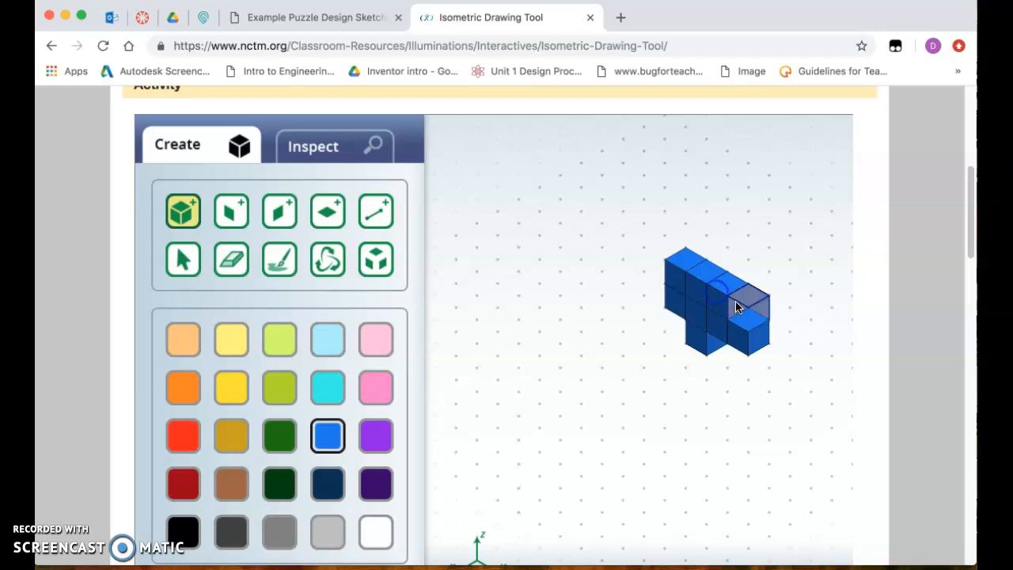
pyautogui.click(744, 315)
pyautogui.click(745, 317)
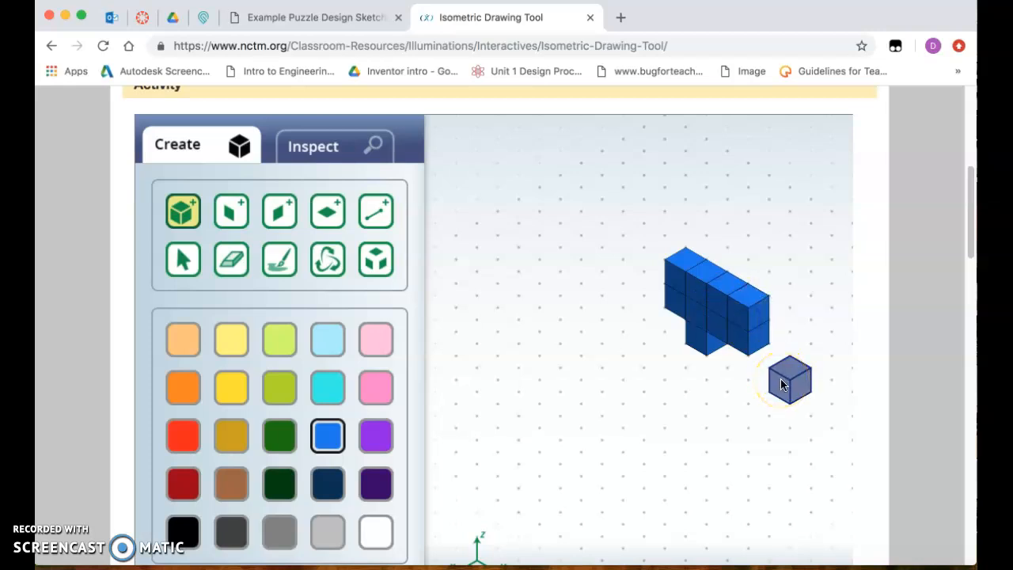
pyautogui.click(764, 315)
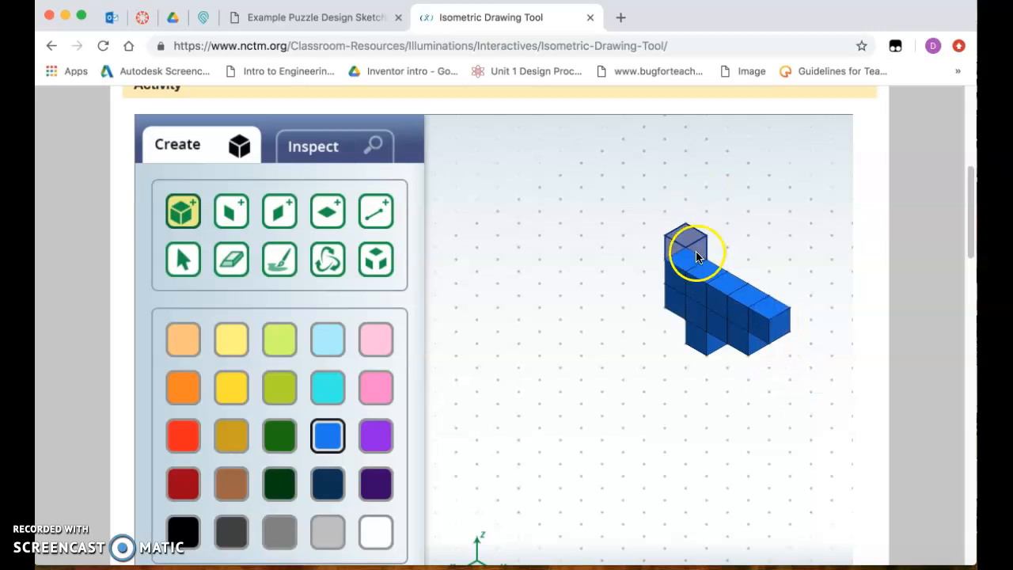
# Add two more layers of four blue cubes each on top of the wall, leaving the overhanging end cube uncovered
pyautogui.click(692, 253)
pyautogui.click(714, 275)
pyautogui.click(750, 298)
pyautogui.click(685, 240)
pyautogui.click(700, 250)
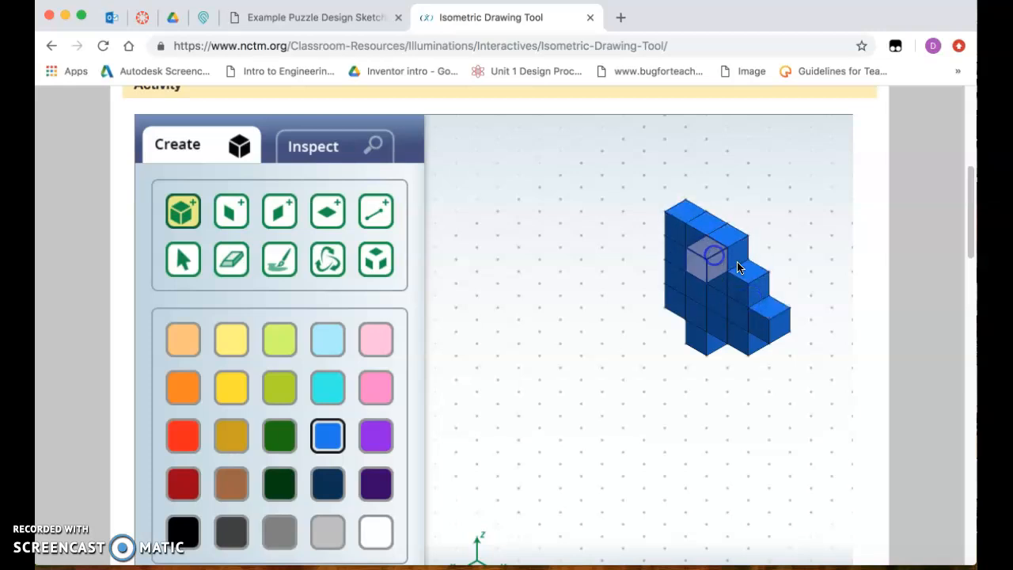
pyautogui.click(716, 254)
pyautogui.click(748, 268)
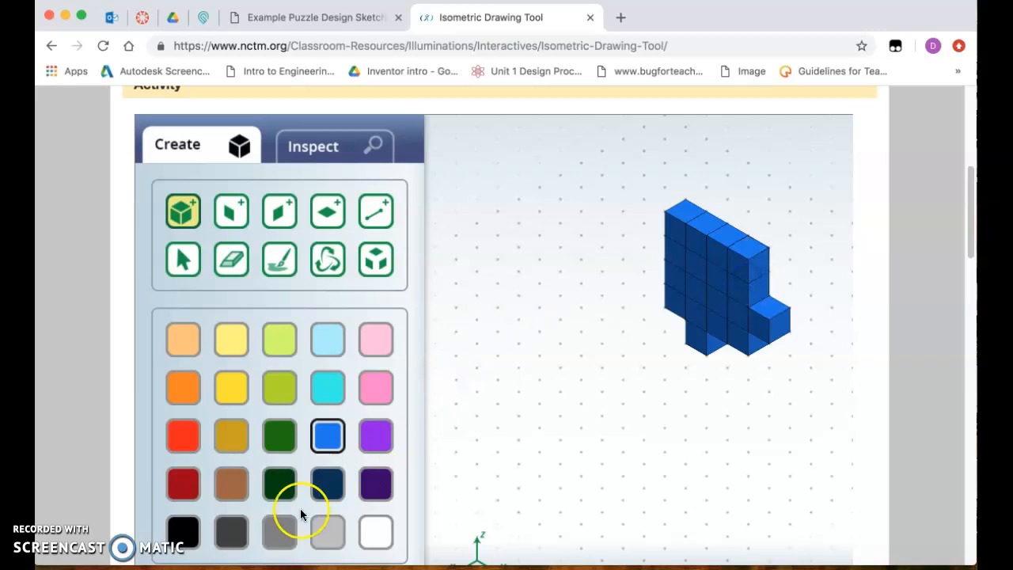
# Place a four-high column of black cubes against the wall's front face, plus two black cubes extending sideways from its uppermost cube
pyautogui.click(186, 532)
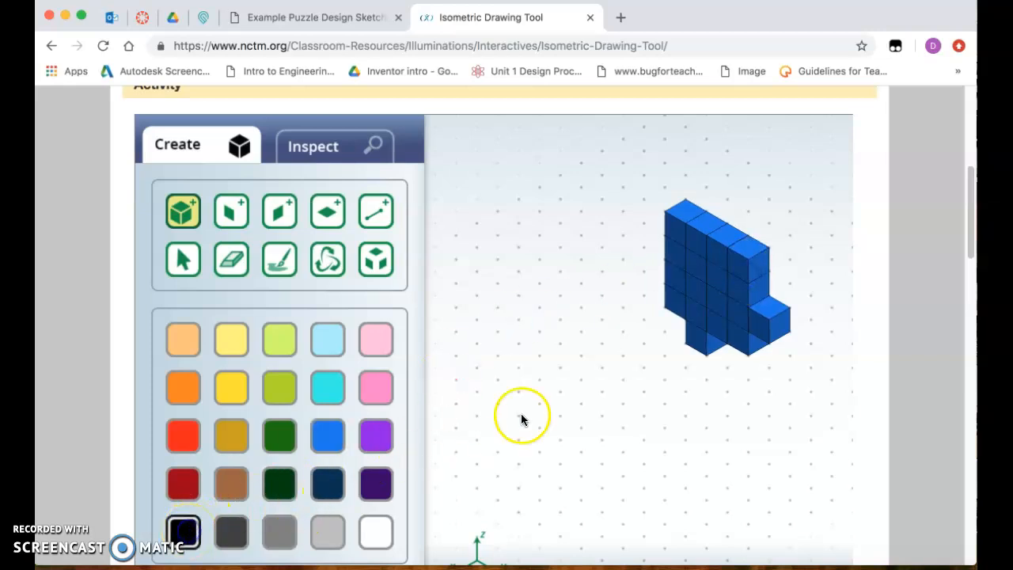
pyautogui.click(688, 344)
pyautogui.click(687, 318)
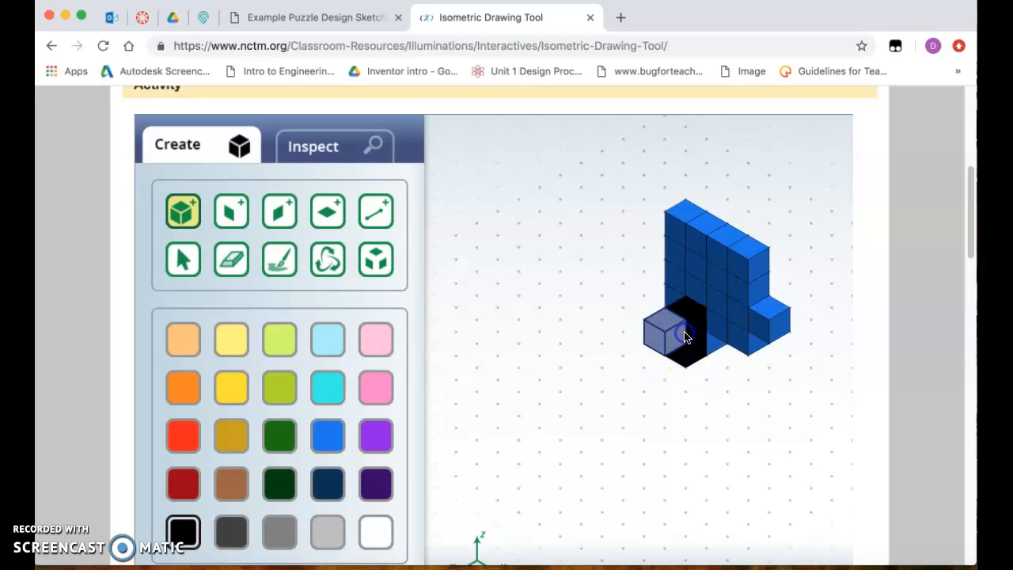
pyautogui.click(688, 312)
pyautogui.click(690, 281)
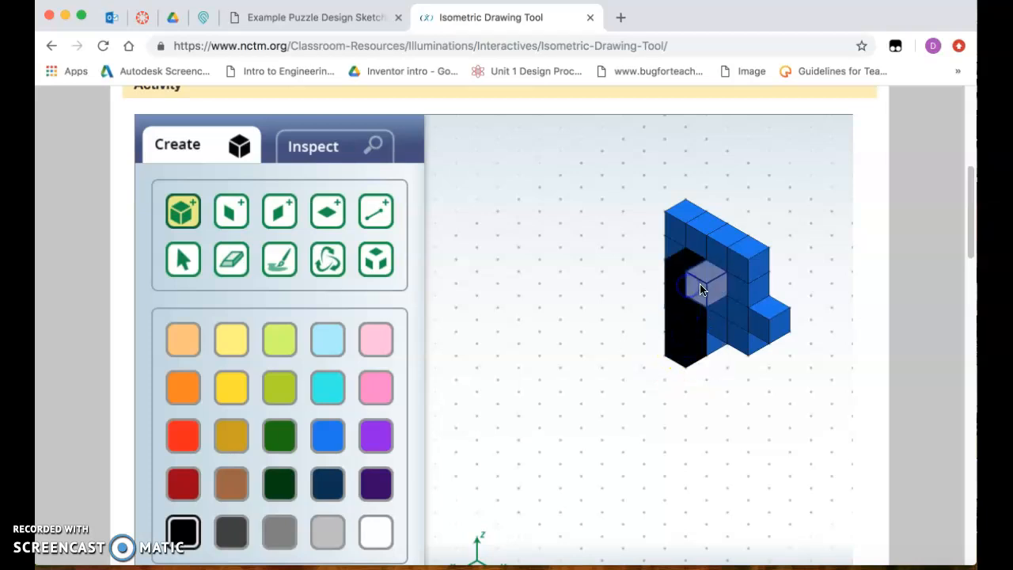
pyautogui.click(711, 293)
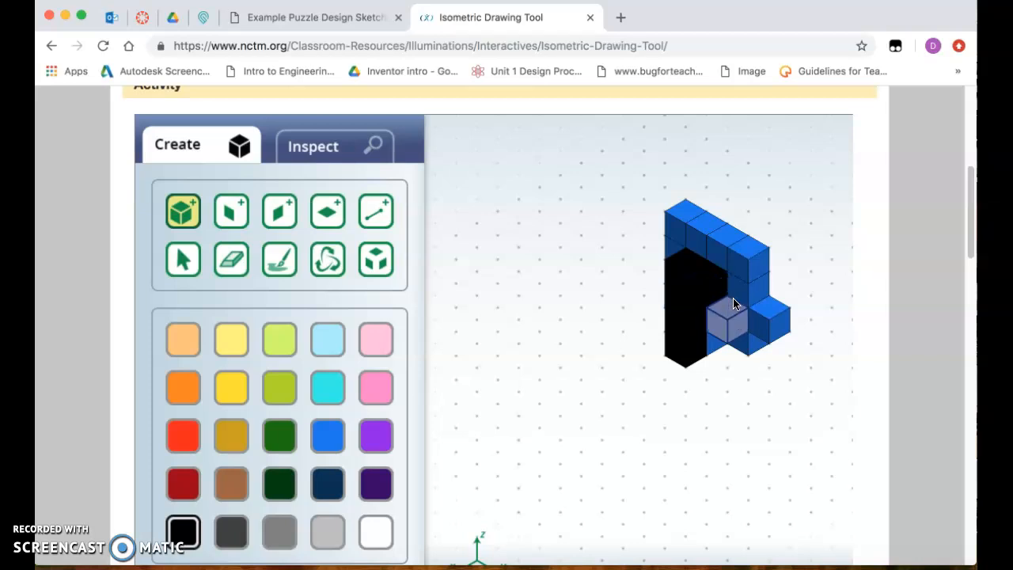
pyautogui.click(731, 294)
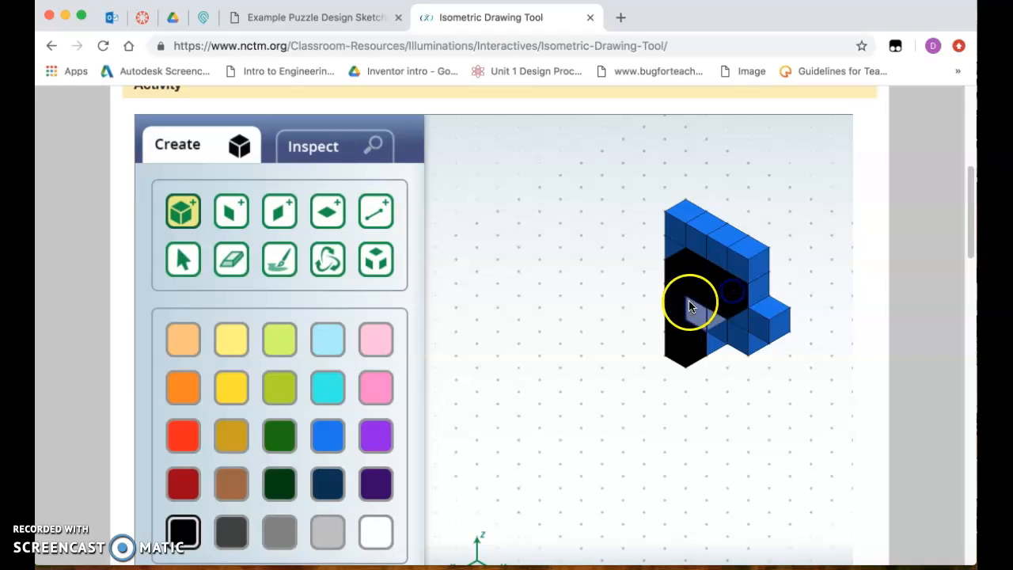
# Stack two black cubes on the second cube of the wall's uppermost row and try to add a third above them
pyautogui.click(708, 221)
pyautogui.click(705, 189)
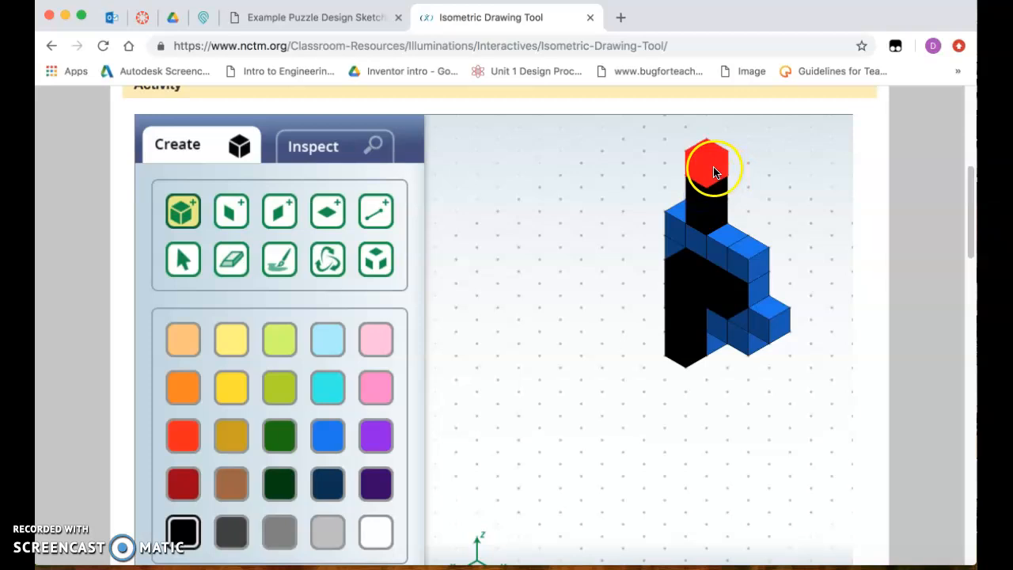
pyautogui.click(714, 173)
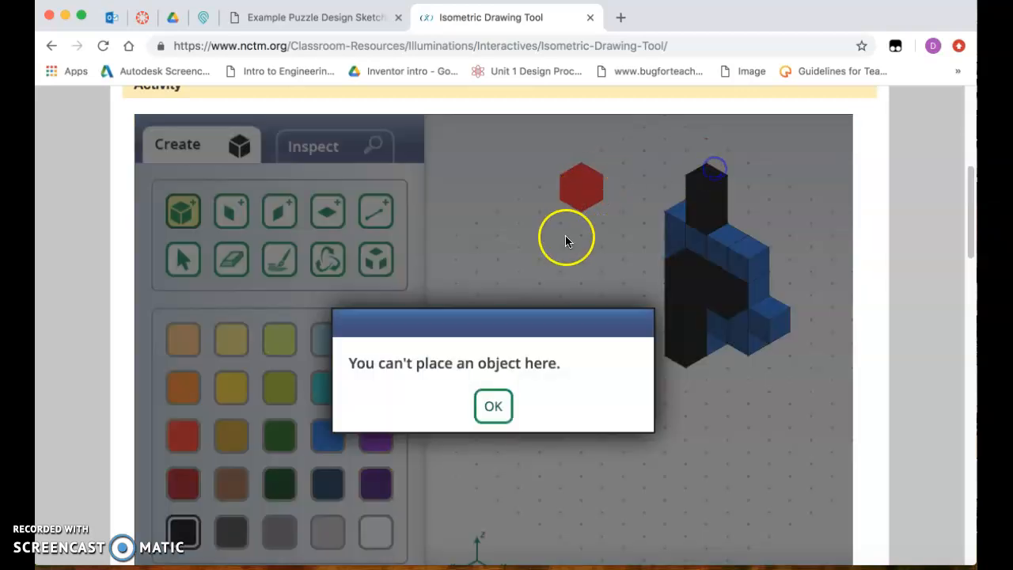
pyautogui.click(503, 410)
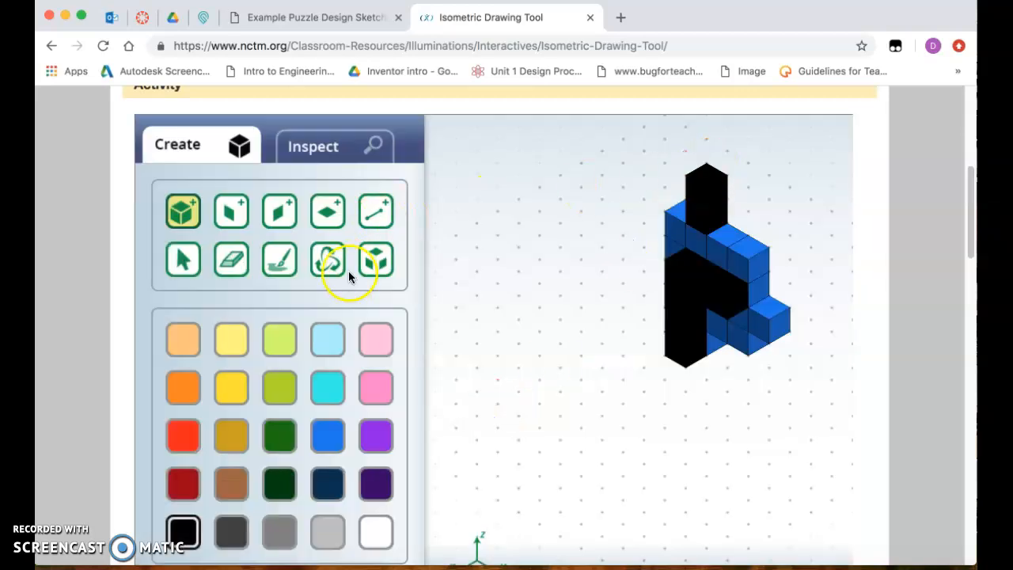
# Select the entire model, move it along the x-axis toward the middle of the grid, and clear the selection
pyautogui.click(182, 258)
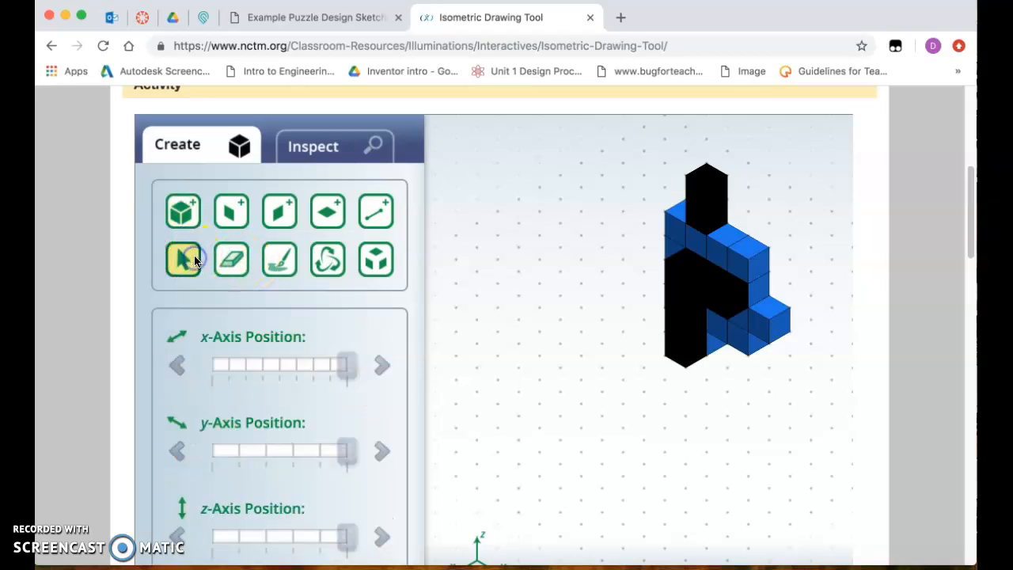
pyautogui.moveTo(571, 126); pyautogui.dragTo(835, 497)
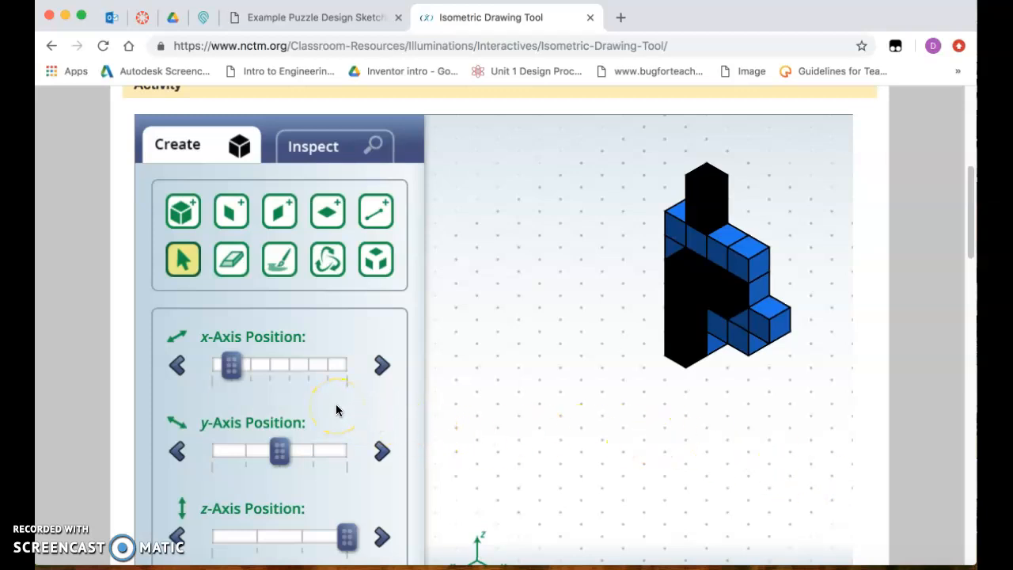
pyautogui.moveTo(696, 237)
pyautogui.mouseDown()
pyautogui.moveTo(650, 358)
pyautogui.moveTo(567, 388)
pyautogui.moveTo(606, 463)
pyautogui.moveTo(610, 391)
pyautogui.moveTo(658, 285)
pyautogui.moveTo(670, 282)
pyautogui.moveTo(649, 380)
pyautogui.moveTo(606, 366)
pyautogui.moveTo(635, 313)
pyautogui.moveTo(638, 277)
pyautogui.moveTo(641, 353)
pyautogui.moveTo(617, 339)
pyautogui.mouseUp()
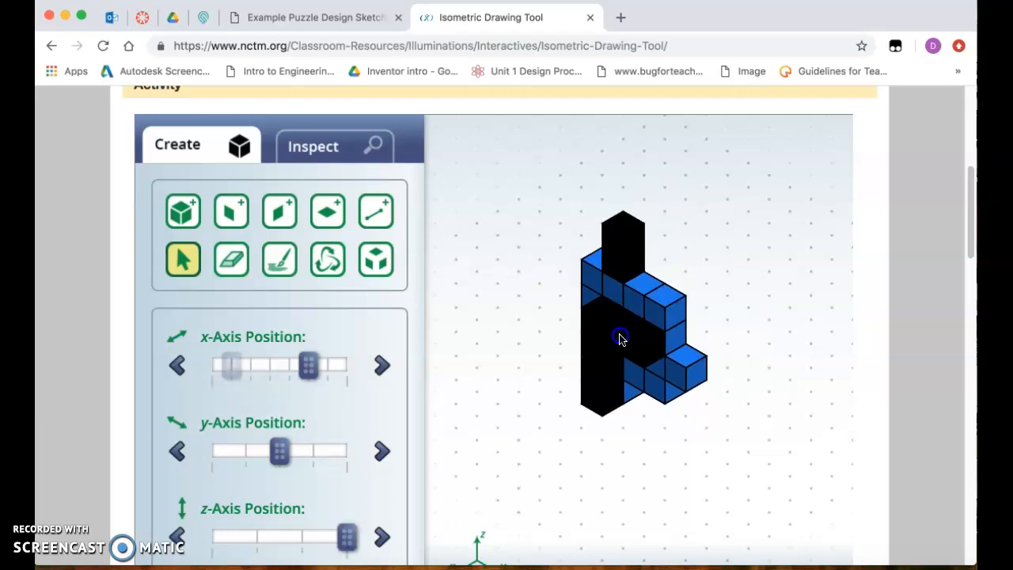
pyautogui.click(237, 267)
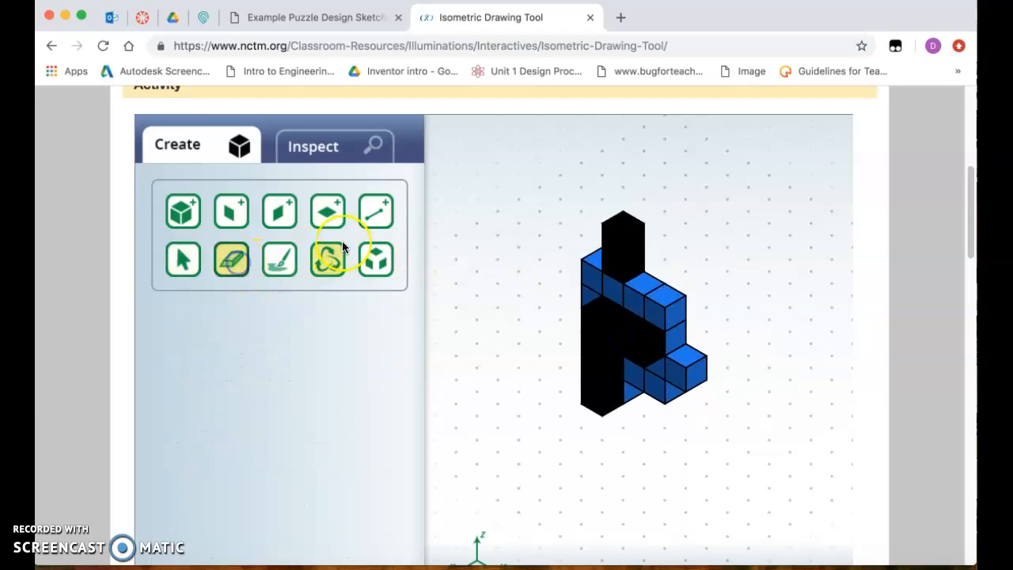
pyautogui.click(179, 258)
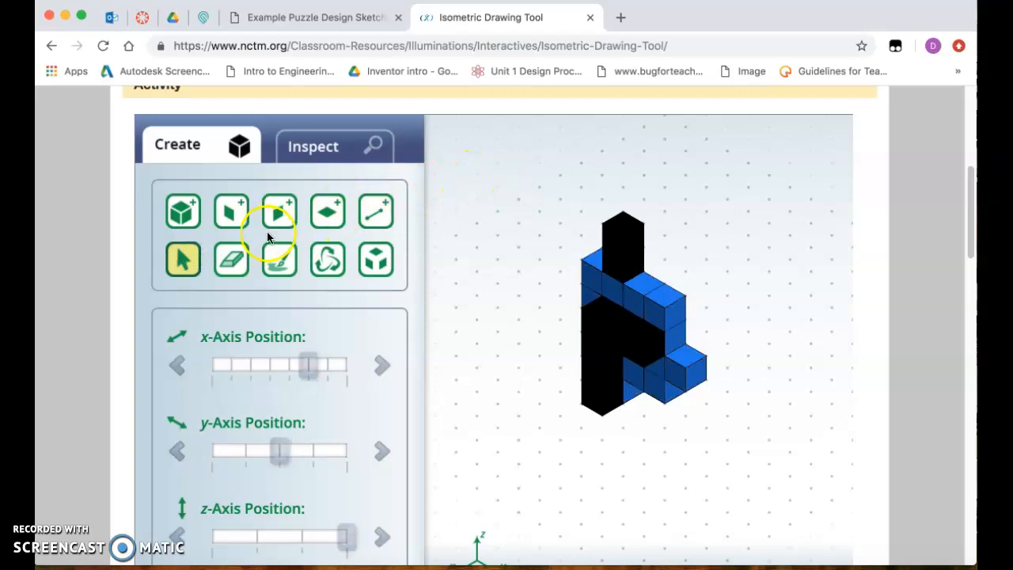
# Erase the two black cubes stacked on top of the wall's uppermost row
pyautogui.click(234, 258)
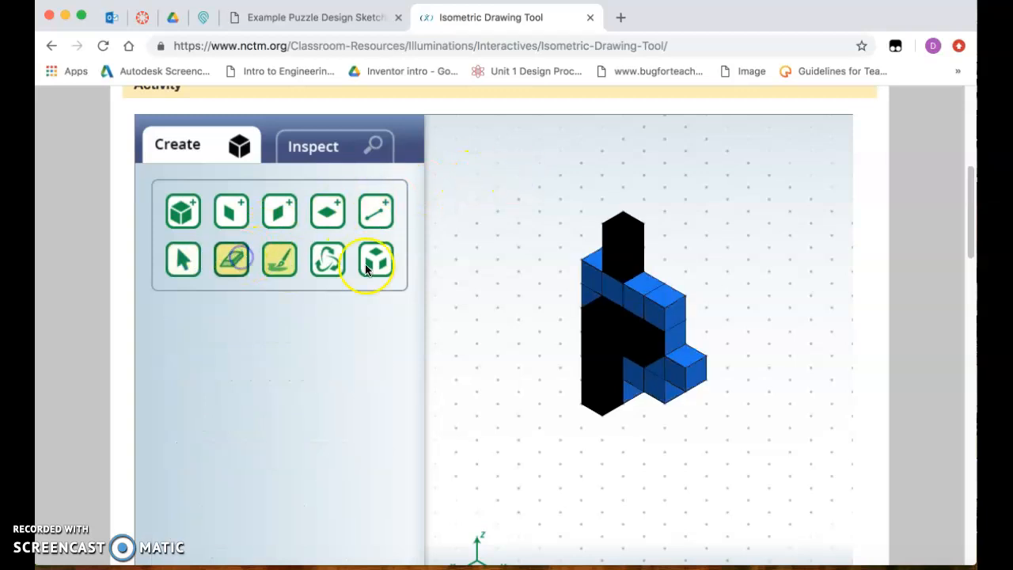
pyautogui.click(628, 239)
pyautogui.click(626, 264)
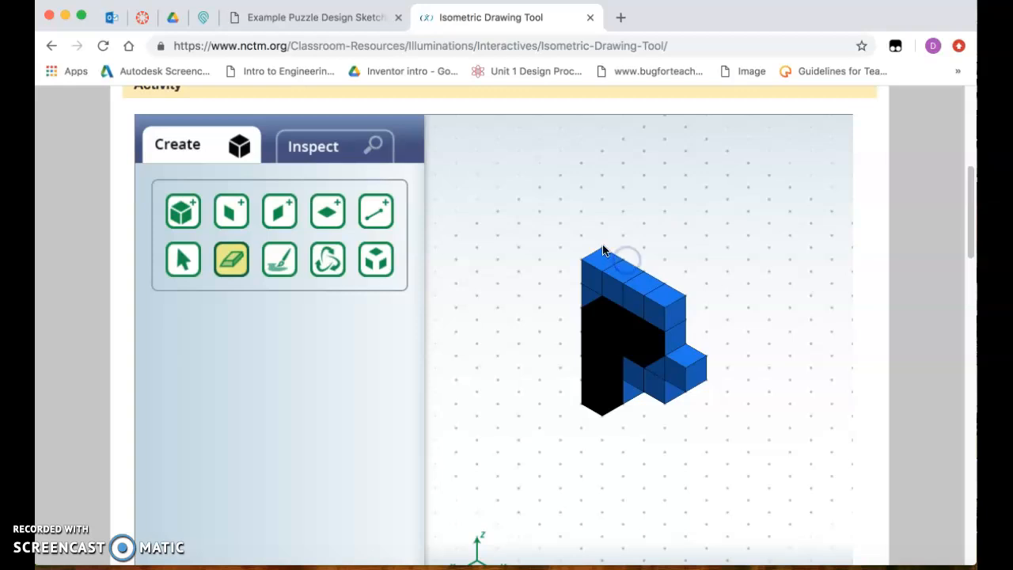
# Rotate the model to expose its other side and erase the misplaced blue and black cubes at its far end
pyautogui.click(340, 263)
pyautogui.moveTo(637, 399)
pyautogui.mouseDown()
pyautogui.moveTo(636, 356)
pyautogui.moveTo(685, 353)
pyautogui.moveTo(672, 335)
pyautogui.moveTo(665, 338)
pyautogui.moveTo(715, 404)
pyautogui.moveTo(646, 389)
pyautogui.mouseUp()
pyautogui.click(231, 268)
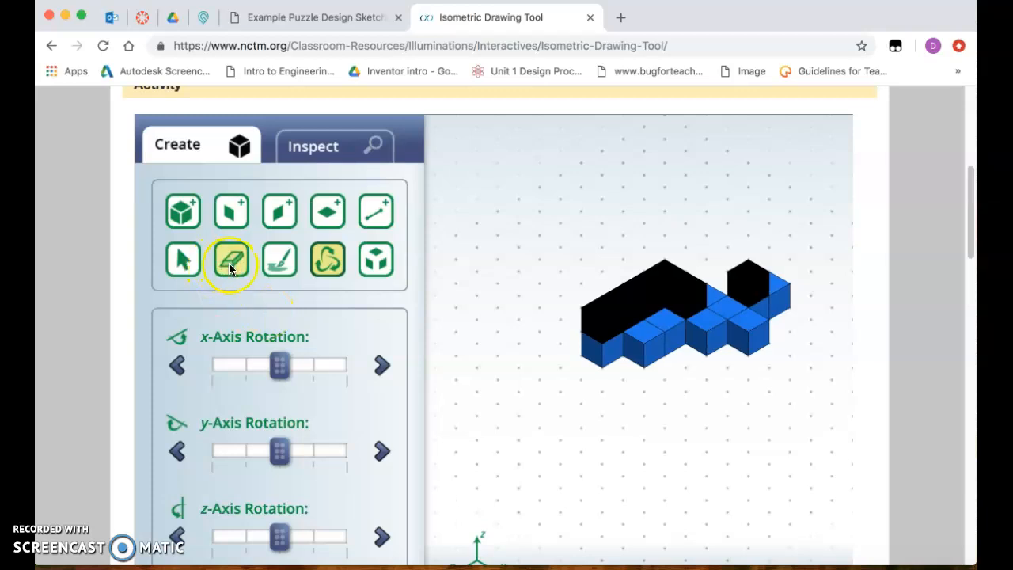
pyautogui.click(707, 326)
pyautogui.click(720, 322)
pyautogui.click(732, 330)
pyautogui.click(734, 313)
pyautogui.click(743, 294)
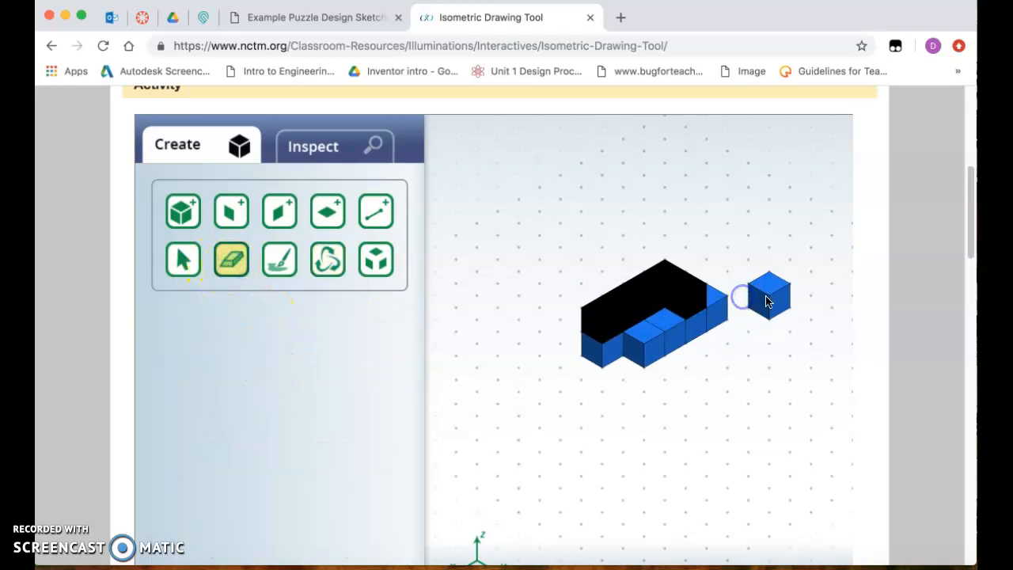
pyautogui.click(767, 297)
# Fill the gaps along the rotated model's open side with blue cubes and add one black cube at the end of the black section
pyautogui.click(183, 210)
pyautogui.click(323, 443)
pyautogui.click(657, 361)
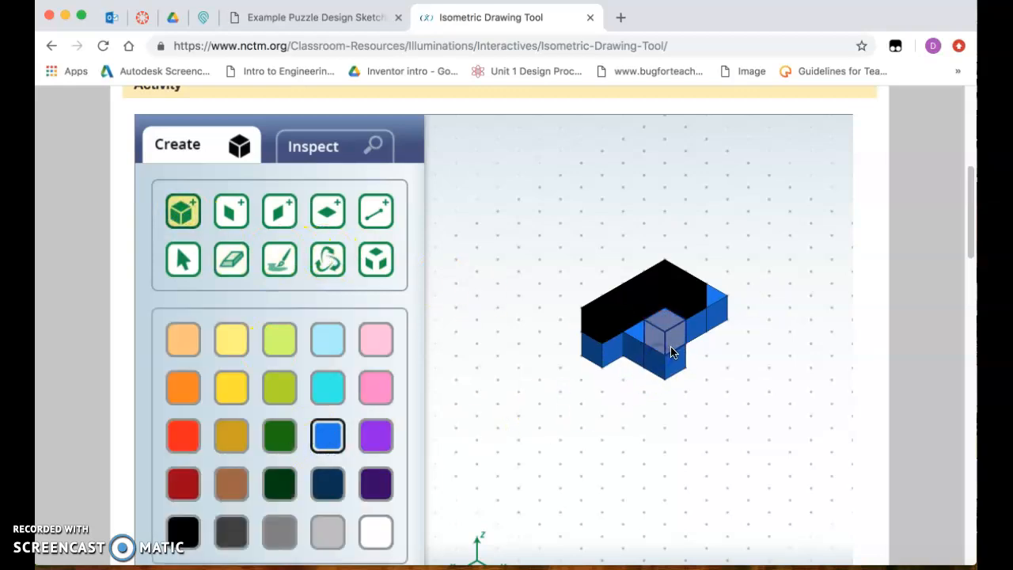
pyautogui.click(716, 324)
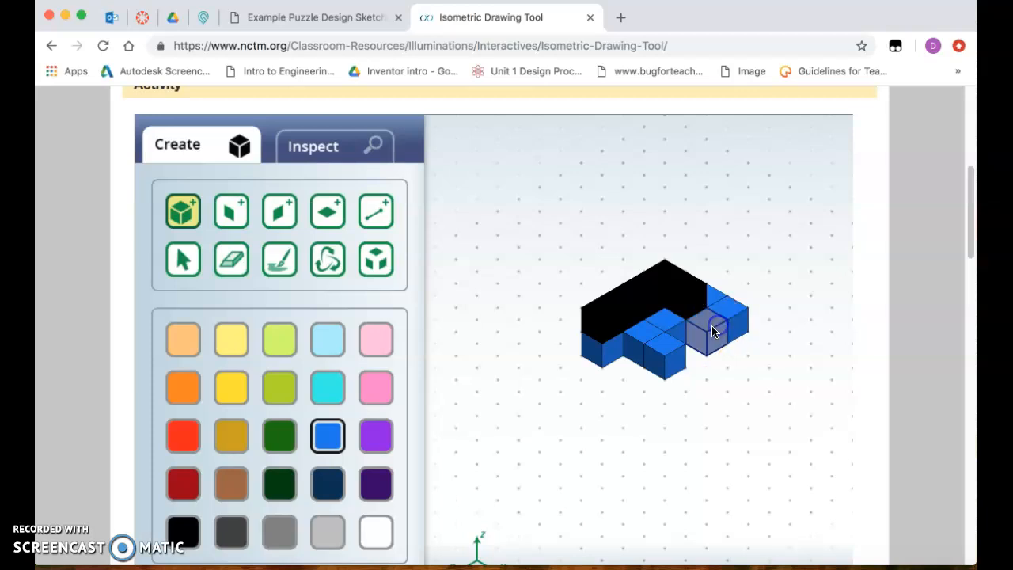
pyautogui.click(697, 339)
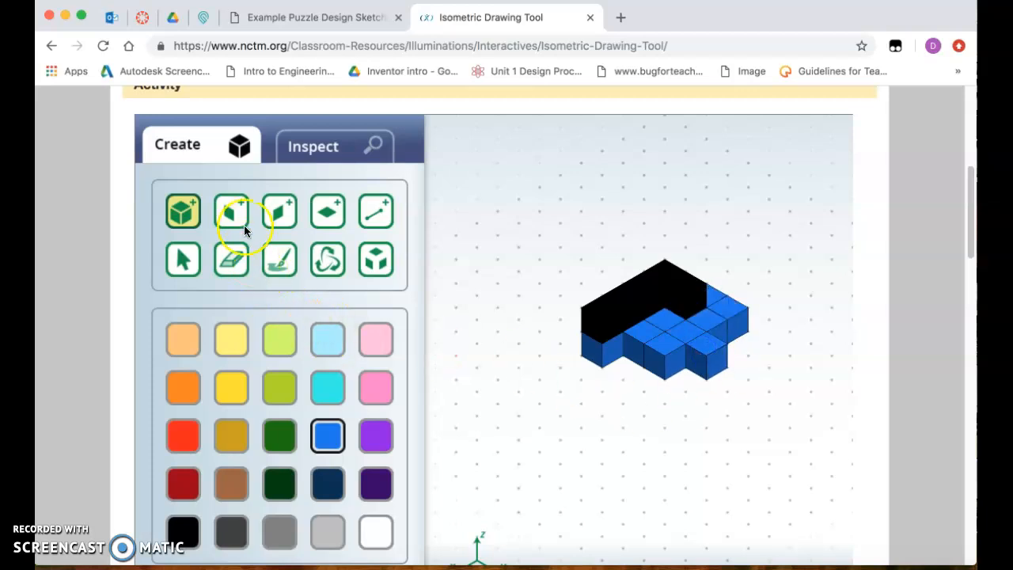
pyautogui.click(189, 531)
pyautogui.click(715, 311)
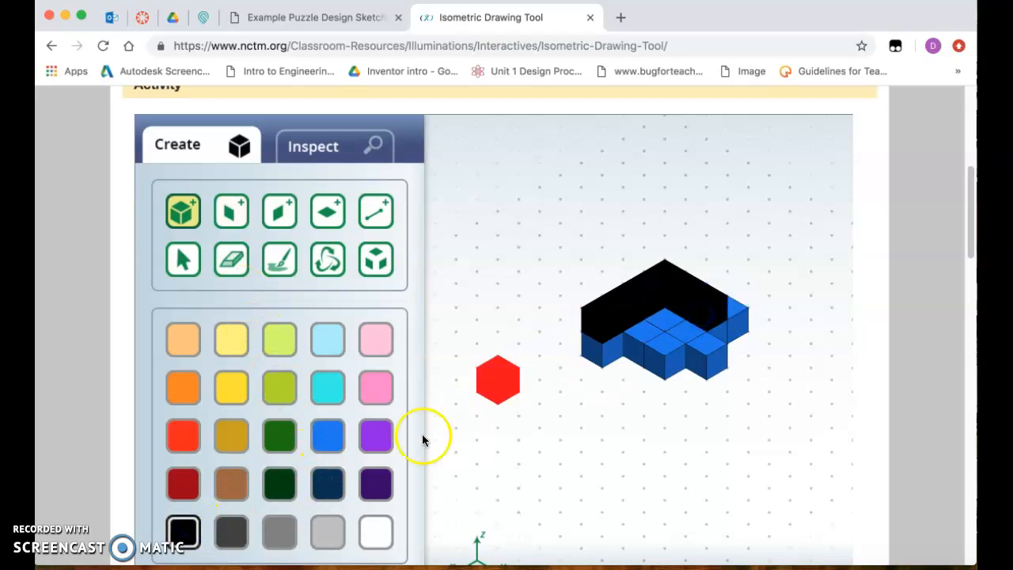
# Rotate the model back to its original orientation and check its 2D views against the assembled puzzle sketch in the PDF
pyautogui.click(327, 260)
pyautogui.moveTo(654, 287); pyautogui.dragTo(502, 344)
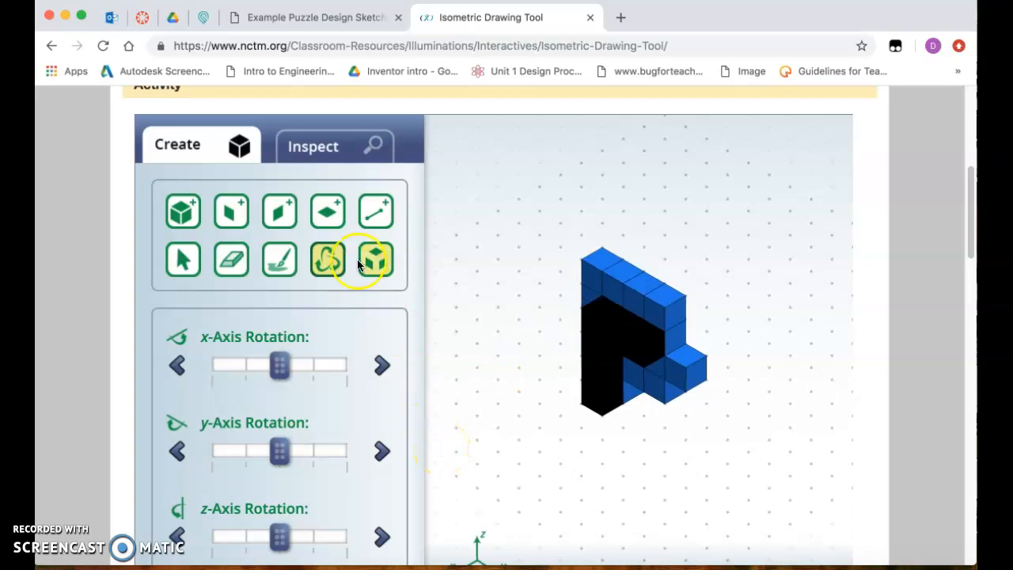
pyautogui.click(344, 150)
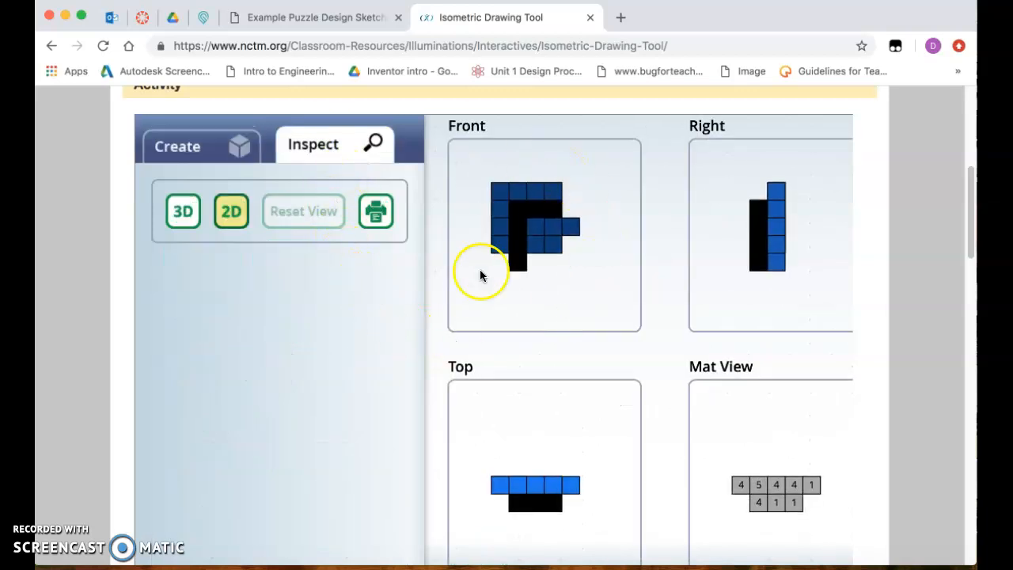
pyautogui.click(315, 19)
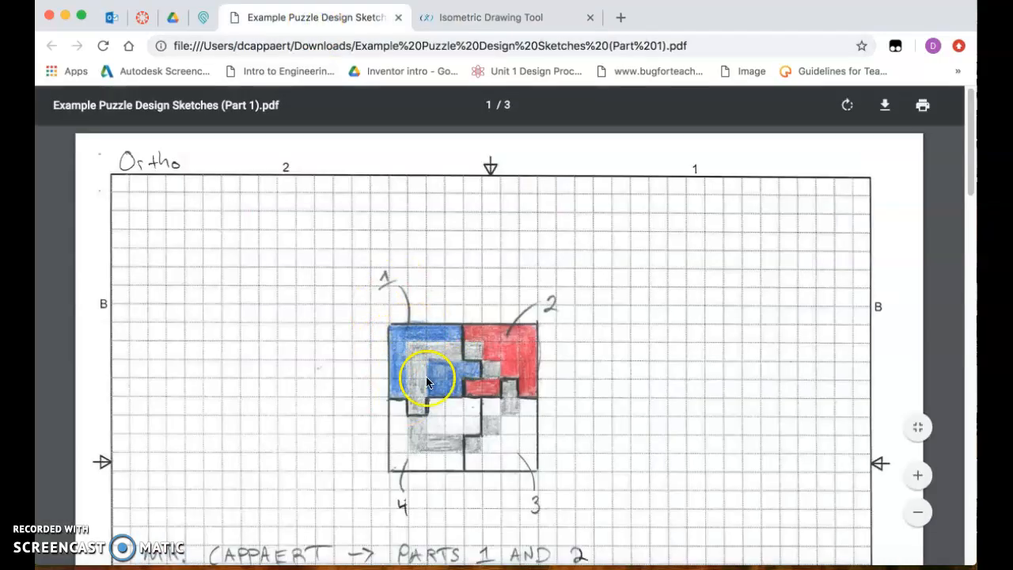
pyautogui.click(437, 20)
pyautogui.click(210, 150)
pyautogui.click(313, 16)
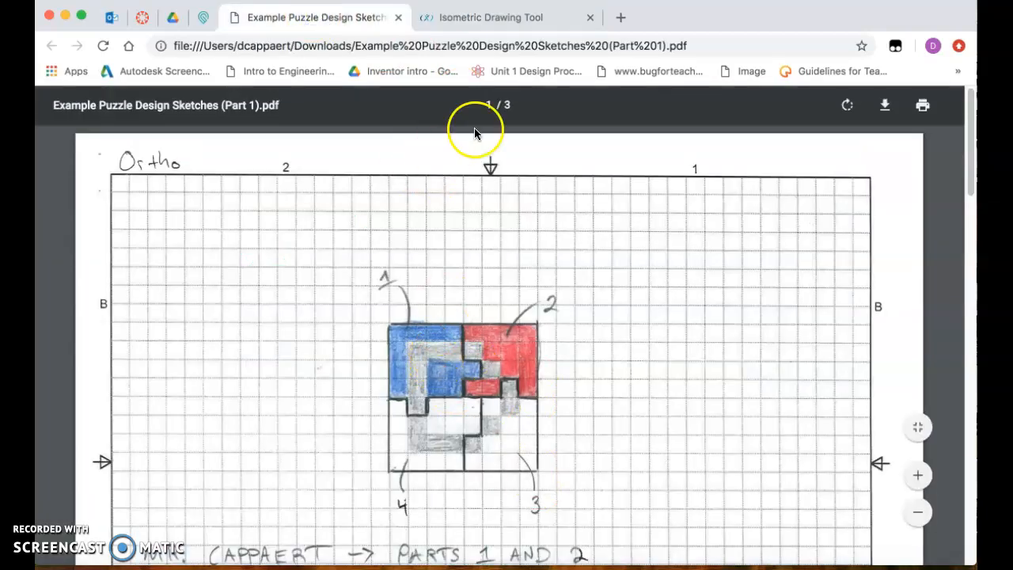
pyautogui.click(468, 18)
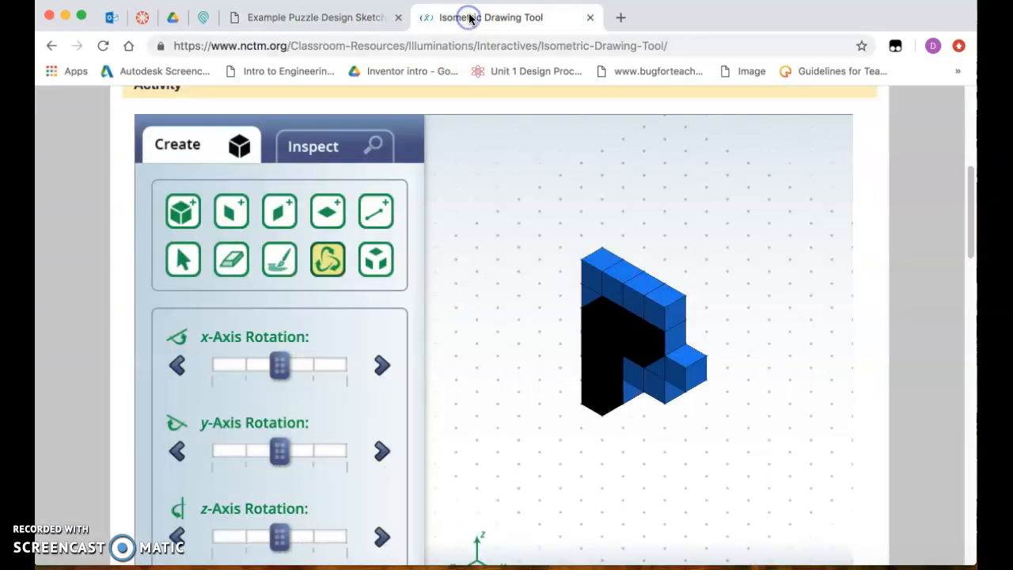
# Compare the part's 2D front, right, top and mat views with the orthographic and isometric sketches on page 2 of the PDF
pyautogui.click(339, 150)
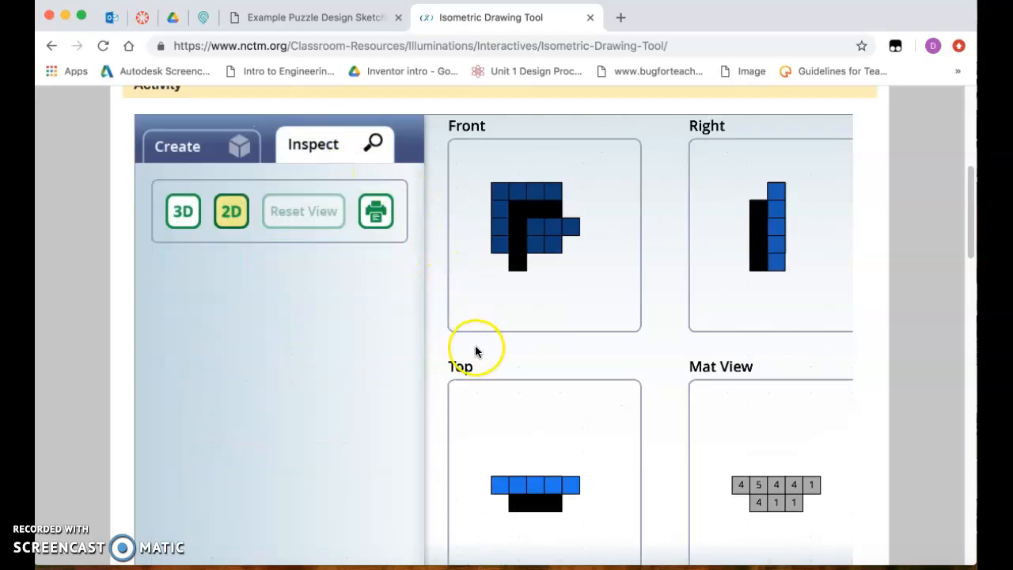
pyautogui.click(616, 253)
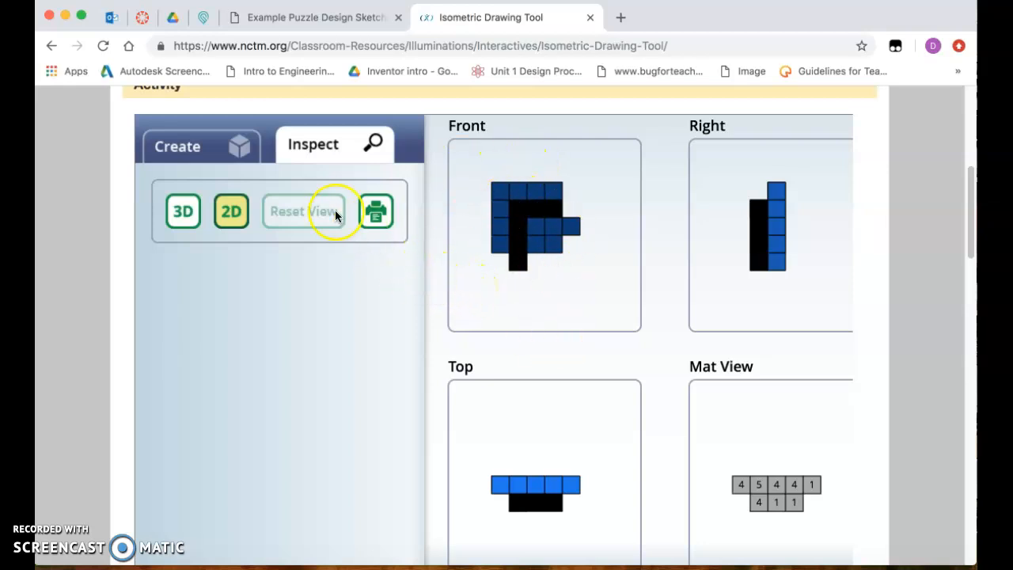
pyautogui.click(338, 17)
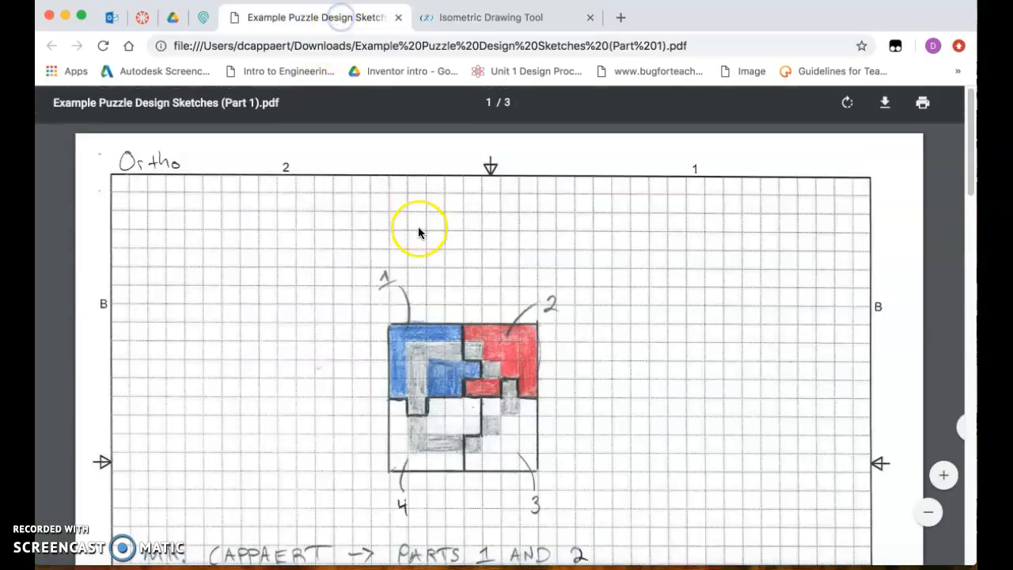
pyautogui.scroll(-10, 420, 233)
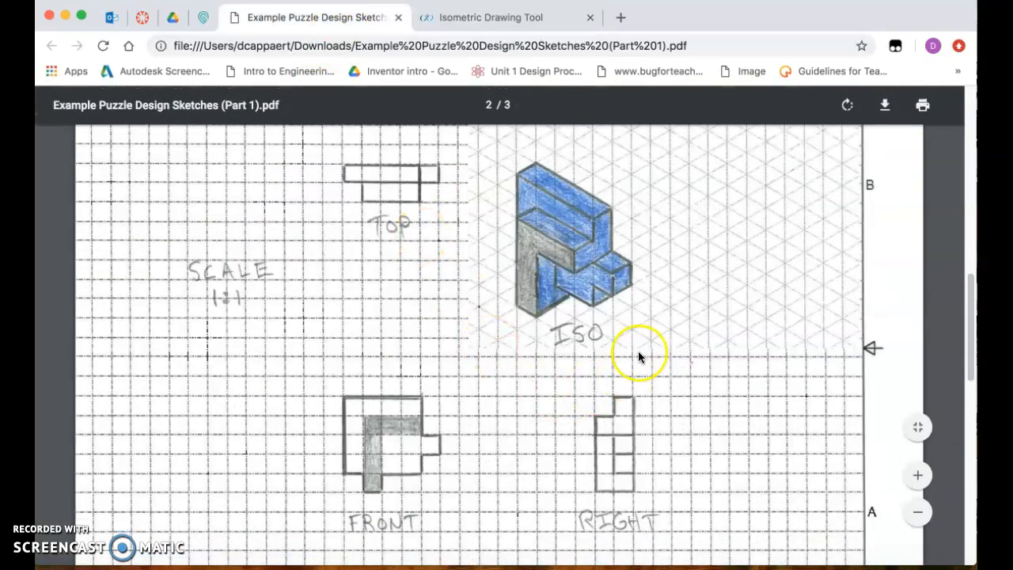